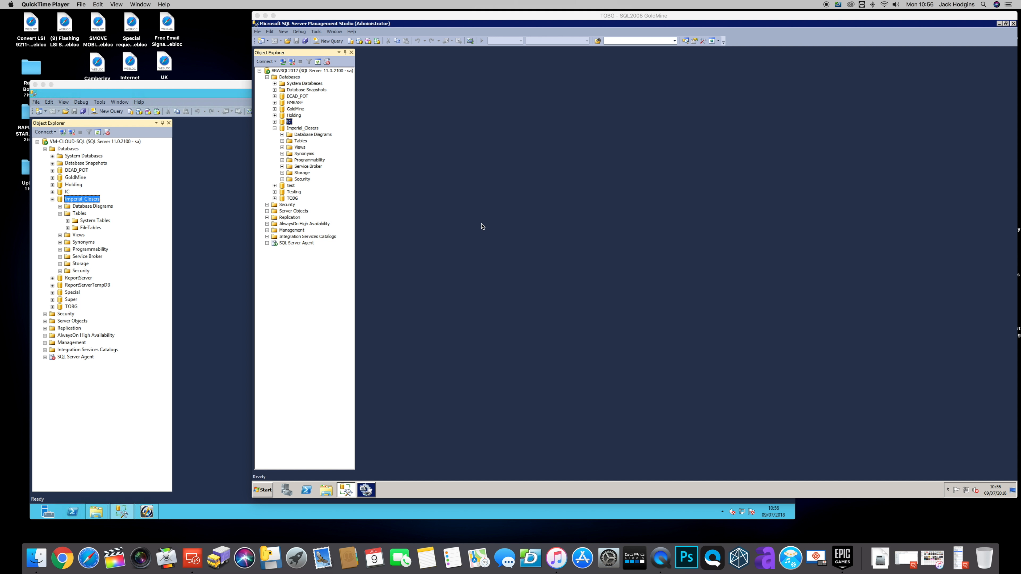
pyautogui.click(433, 21)
pyautogui.moveTo(433, 20)
pyautogui.mouseDown()
pyautogui.moveTo(425, 20)
pyautogui.moveTo(433, 21)
pyautogui.mouseUp()
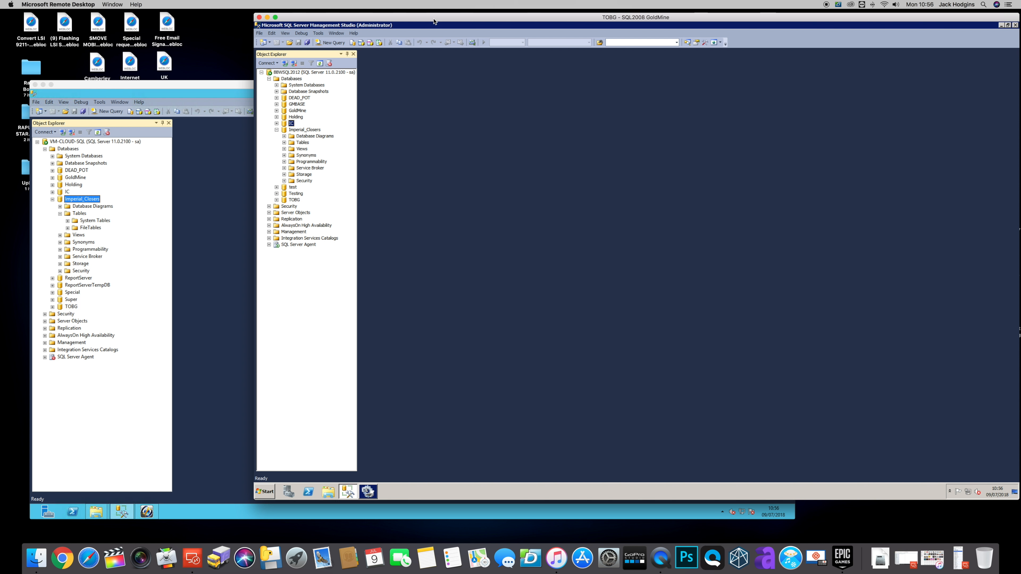
pyautogui.moveTo(206, 91); pyautogui.dragTo(257, 96)
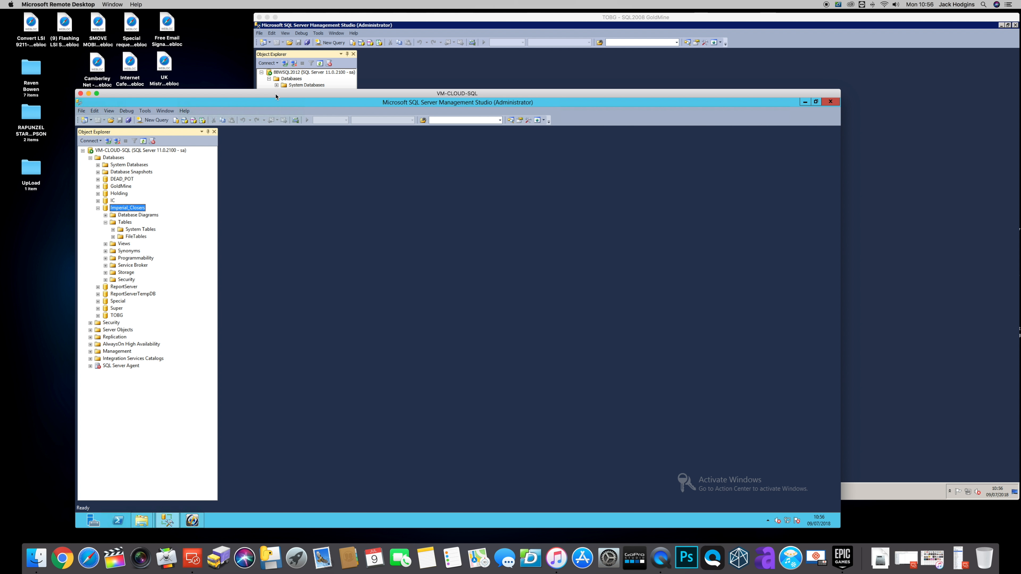
pyautogui.moveTo(276, 96); pyautogui.dragTo(226, 101)
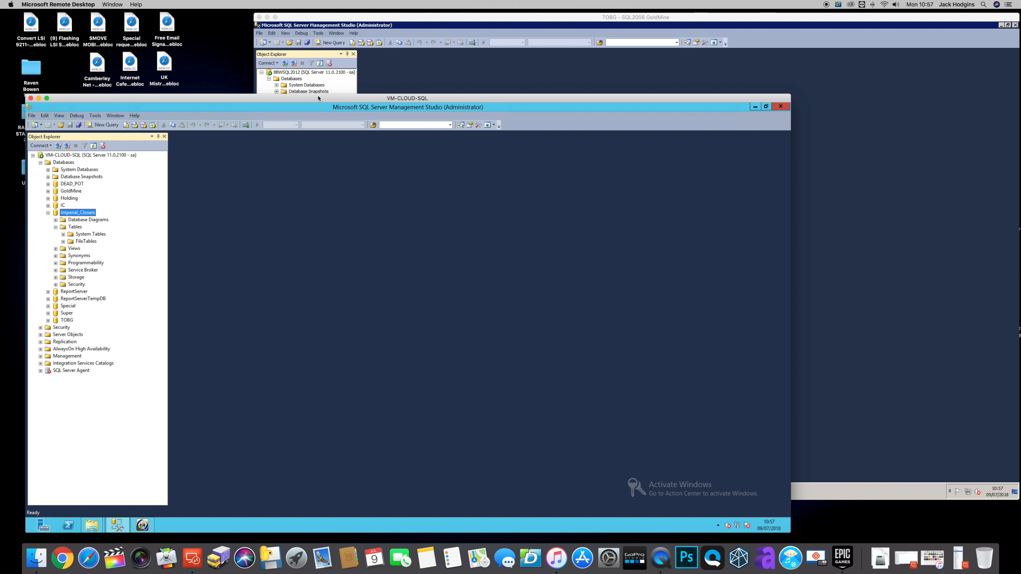
pyautogui.click(545, 24)
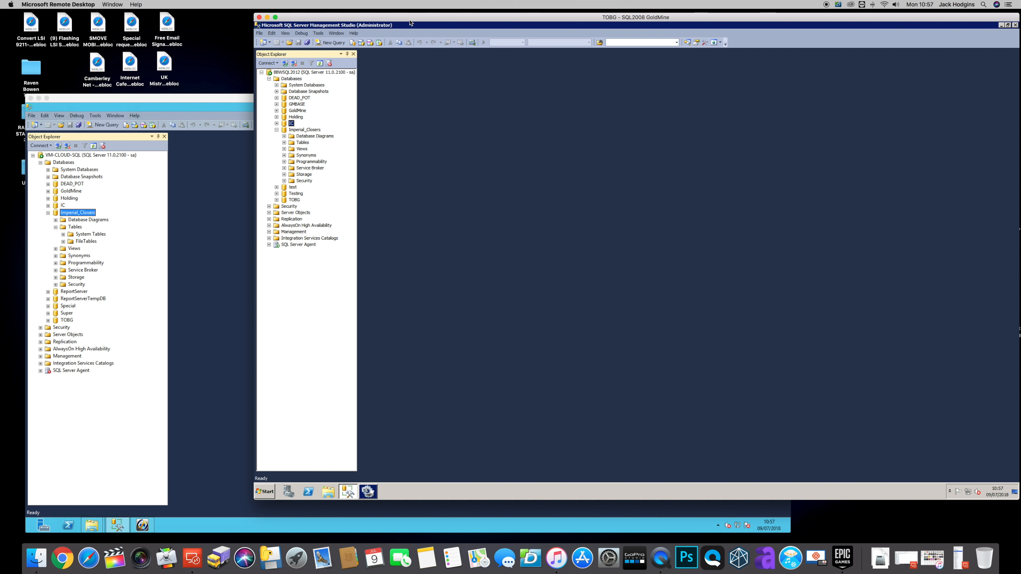
pyautogui.moveTo(412, 18)
pyautogui.mouseDown()
pyautogui.moveTo(350, 14)
pyautogui.moveTo(415, 17)
pyautogui.mouseUp()
# Compare the Imperial_Closers database on both servers and expand its Tables folder on BBWSQL2012.
pyautogui.click(296, 130)
pyautogui.click(91, 234)
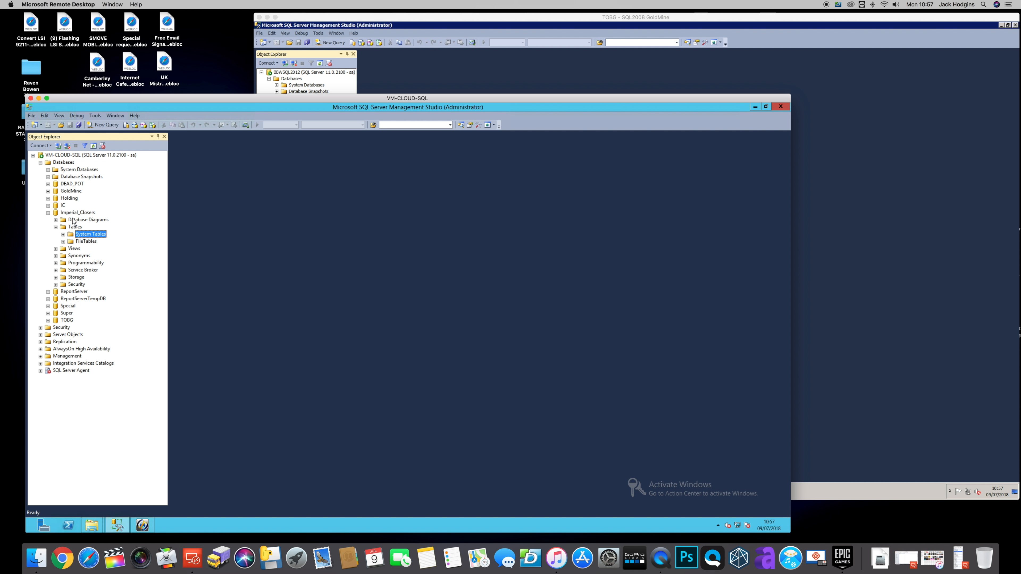
pyautogui.click(78, 212)
pyautogui.click(429, 25)
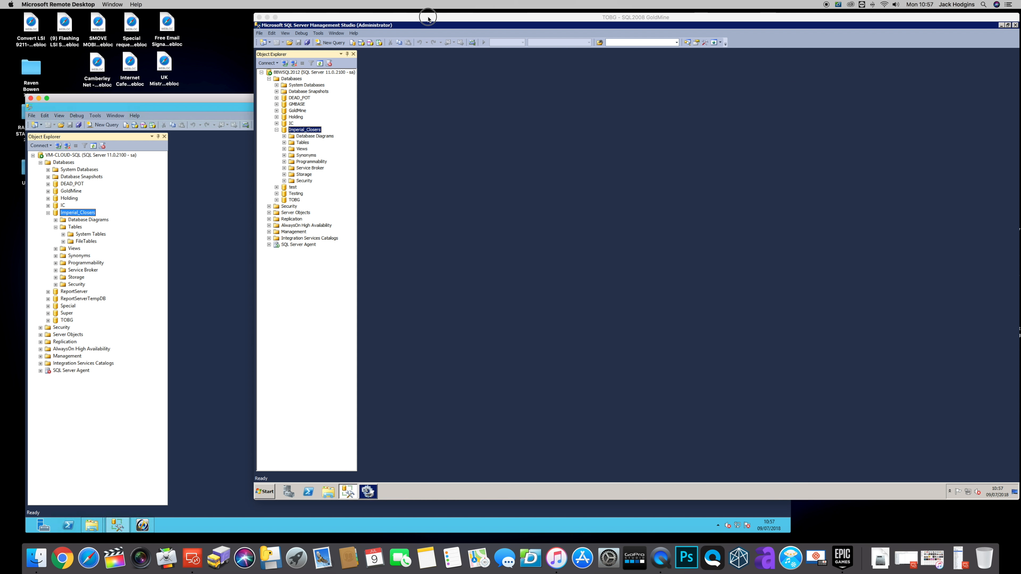
pyautogui.click(284, 142)
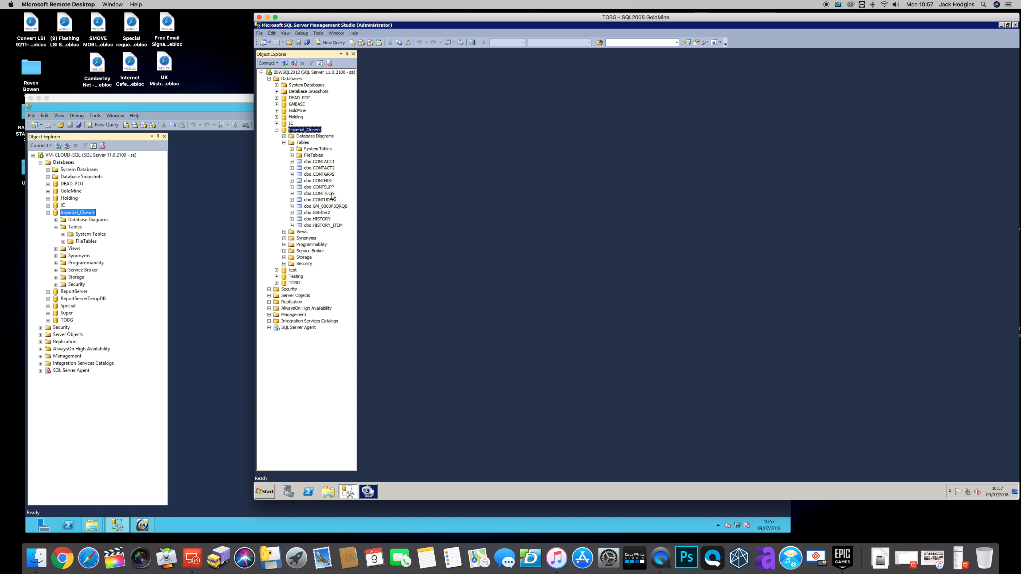
# Start the Export Data wizard for the Imperial_Closers database on BBWSQL2012 and proceed to the data source page.
pyautogui.rightClick(310, 133)
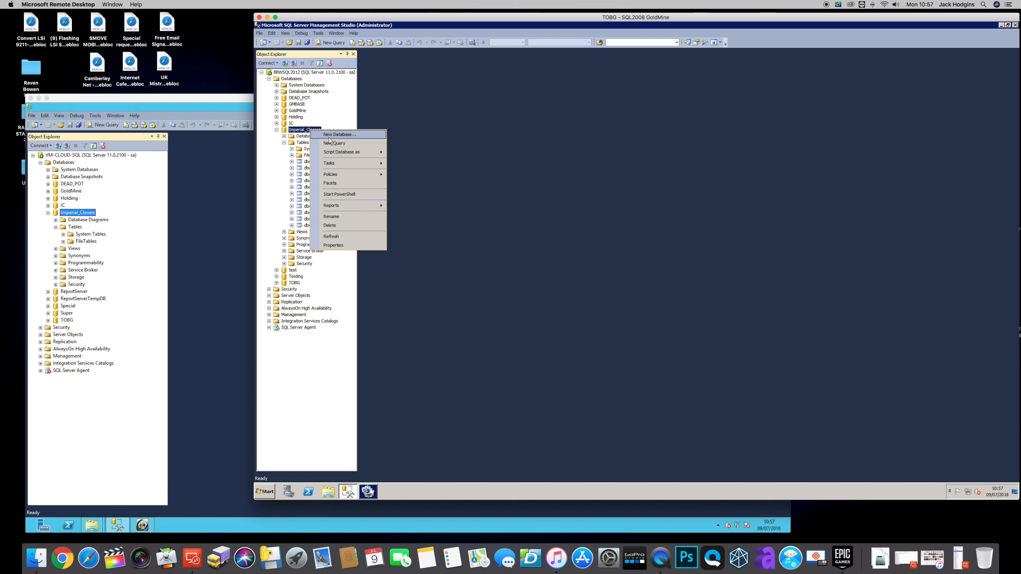
pyautogui.moveTo(360, 166)
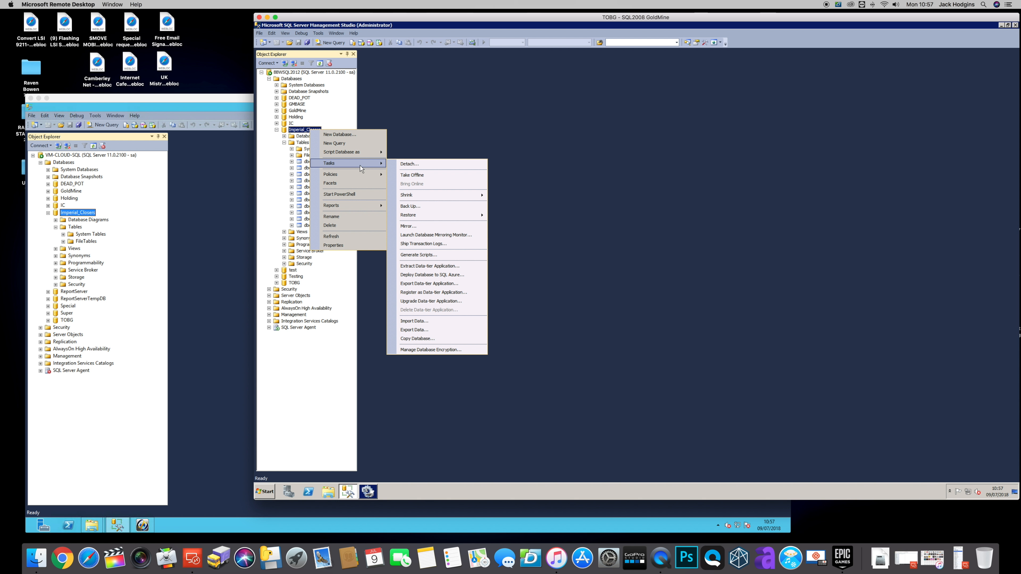
pyautogui.click(442, 328)
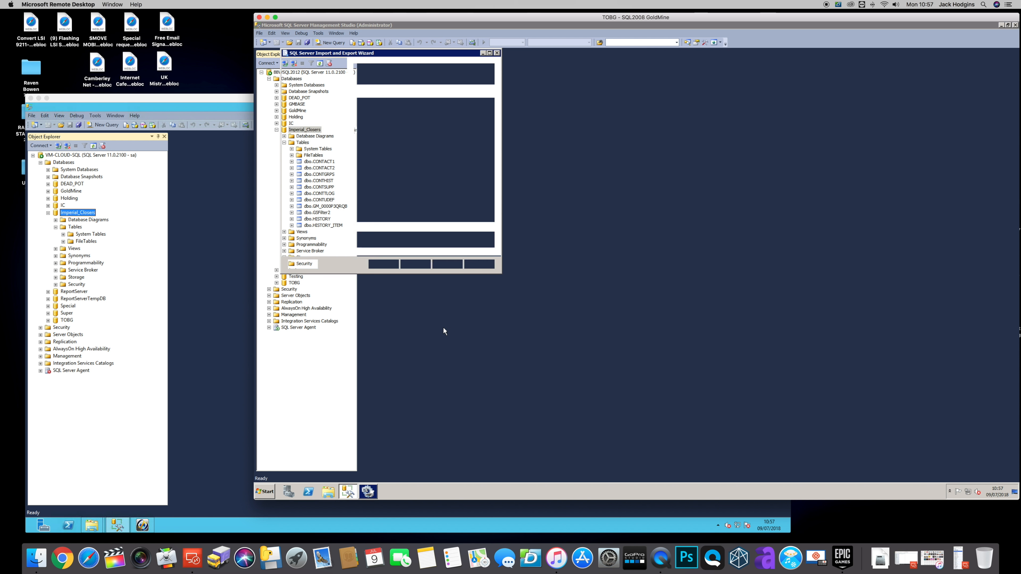
pyautogui.click(418, 265)
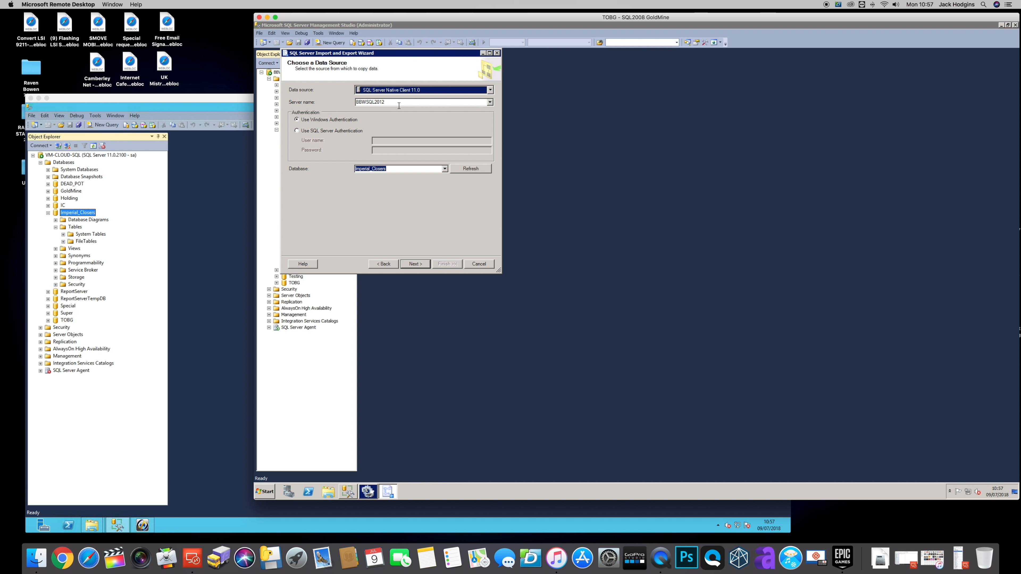
# Set the data source to SQL Server Authentication as sa and try to connect with the account password.
pyautogui.click(297, 131)
pyautogui.click(390, 142)
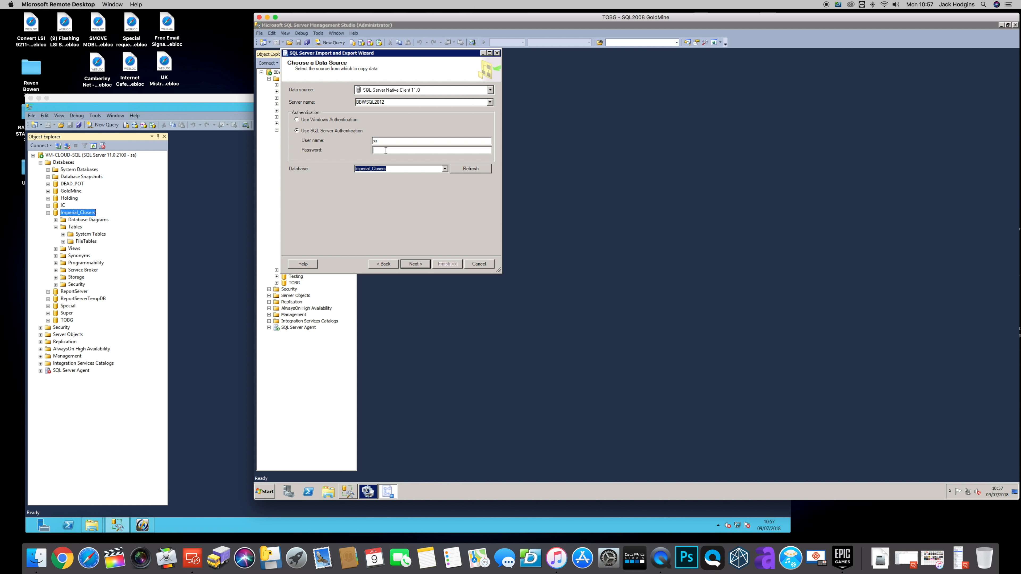
pyautogui.write('****')
pyautogui.click(471, 168)
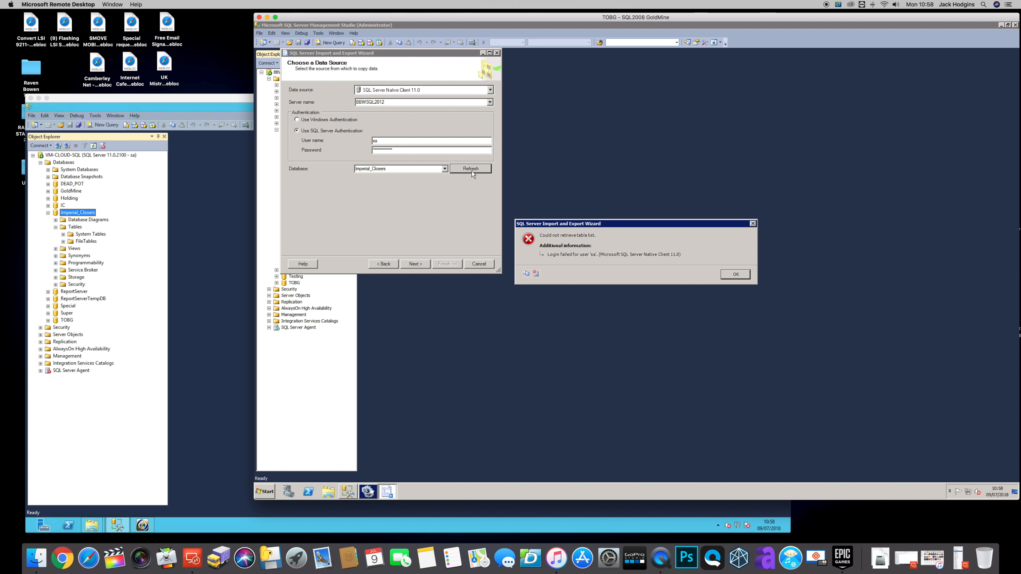
pyautogui.click(727, 276)
# Re-enter the source account password, reload the databases and confirm Imperial_Closers as the source database.
pyautogui.moveTo(413, 153); pyautogui.dragTo(326, 152)
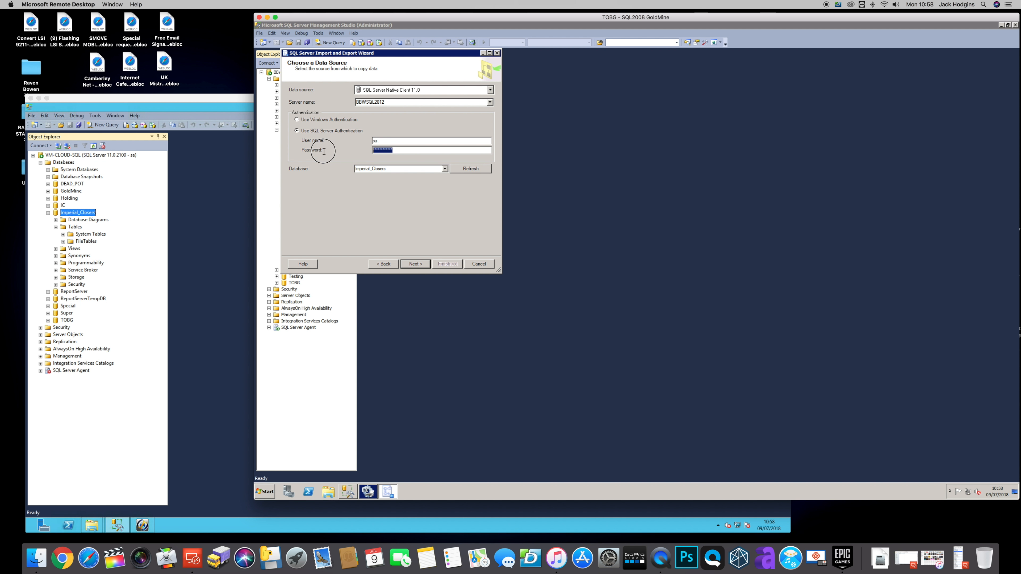
pyautogui.write('****')
pyautogui.click(472, 170)
pyautogui.click(445, 169)
pyautogui.click(380, 177)
pyautogui.click(421, 264)
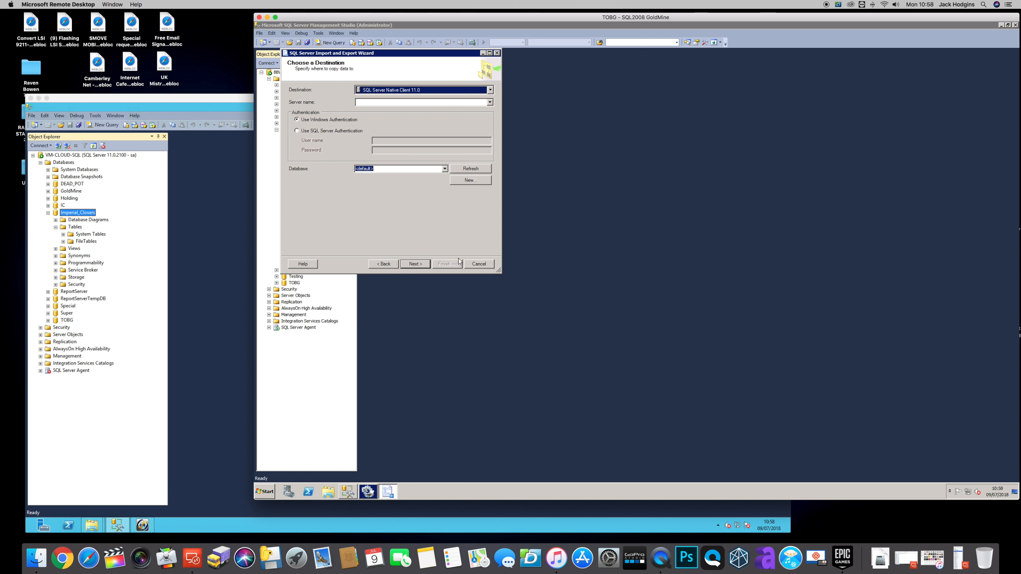
# Set the export destination to SQL Server Native Client 11.0 on the server VM-CLOUD-SQL.
pyautogui.click(452, 90)
pyautogui.click(425, 152)
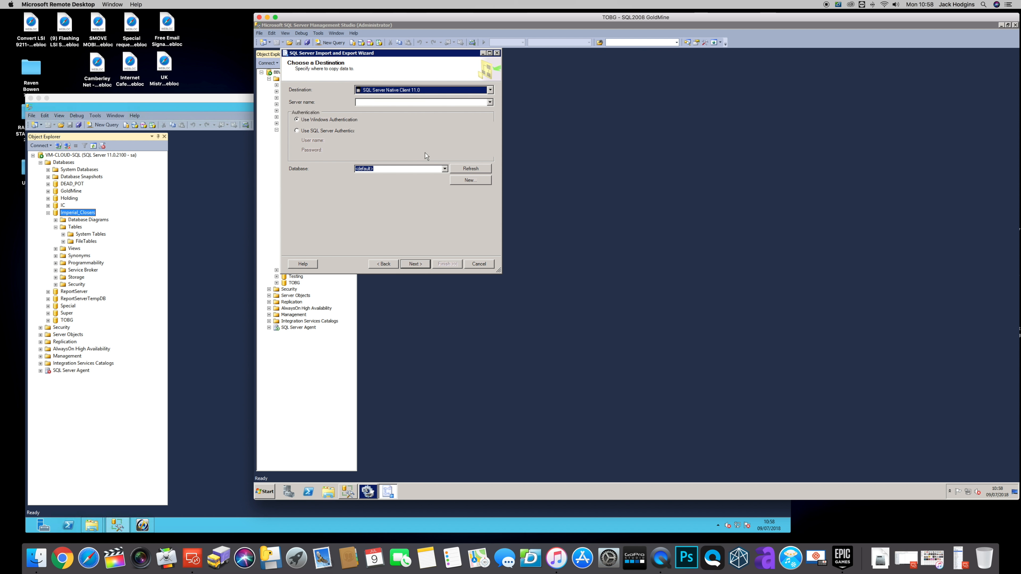
pyautogui.click(490, 103)
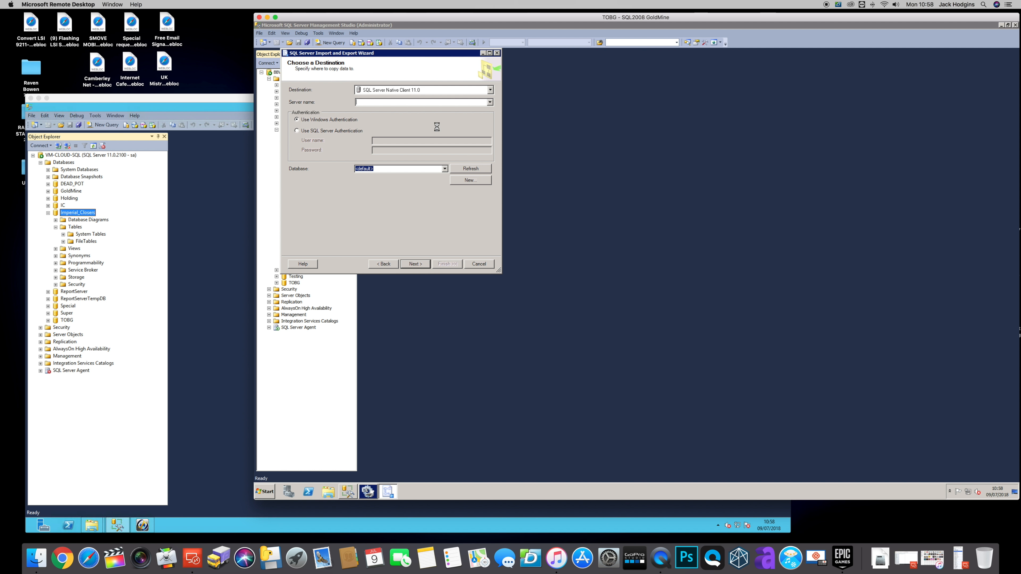
pyautogui.click(392, 121)
pyautogui.click(127, 160)
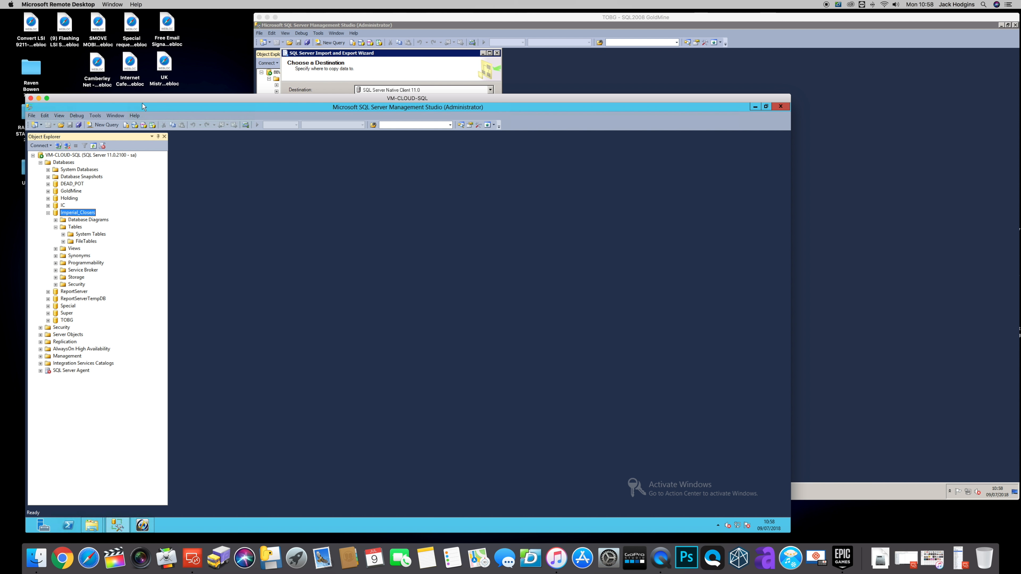
pyautogui.click(414, 92)
# Connect to the destination using SQL Server Authentication as sa with the account password, and choose Imperial_Closers as the destination database.
pyautogui.click(298, 130)
pyautogui.click(379, 139)
pyautogui.write('sa')
pyautogui.click(392, 149)
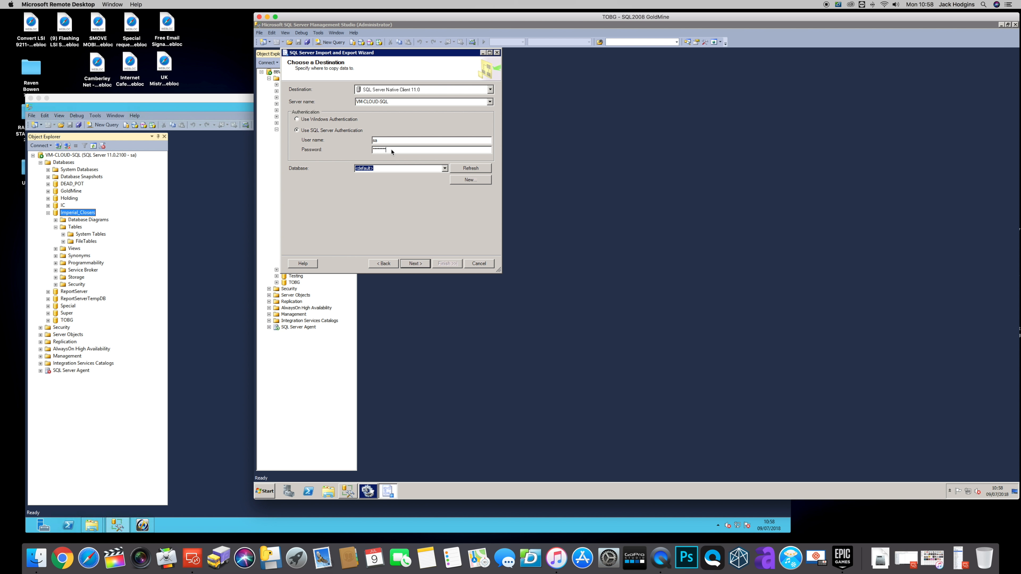
pyautogui.click(464, 168)
pyautogui.click(444, 169)
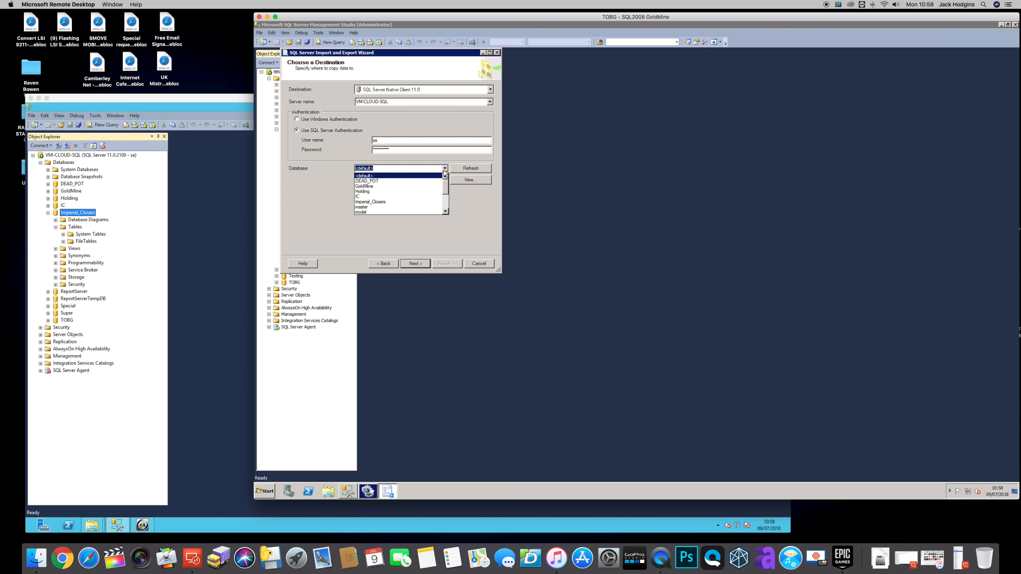
pyautogui.click(399, 202)
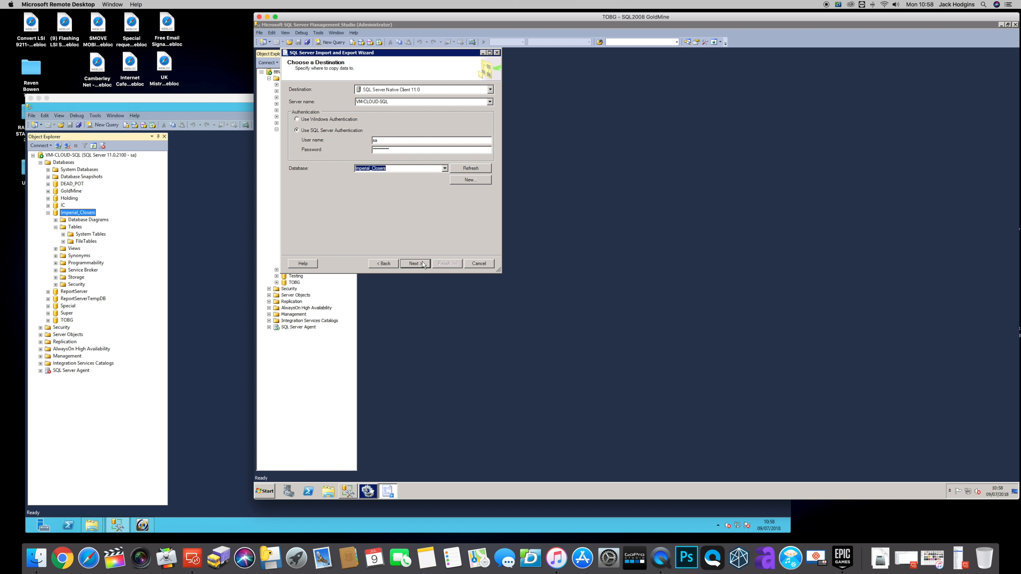
pyautogui.click(414, 263)
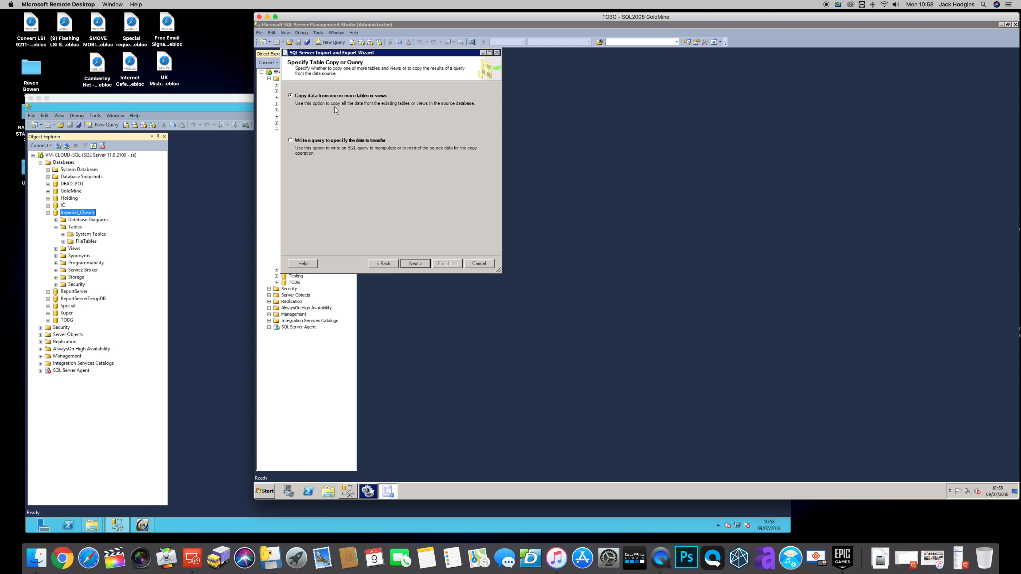
# Keep the option to copy data from tables or views and select all source tables for the transfer.
pyautogui.click(417, 265)
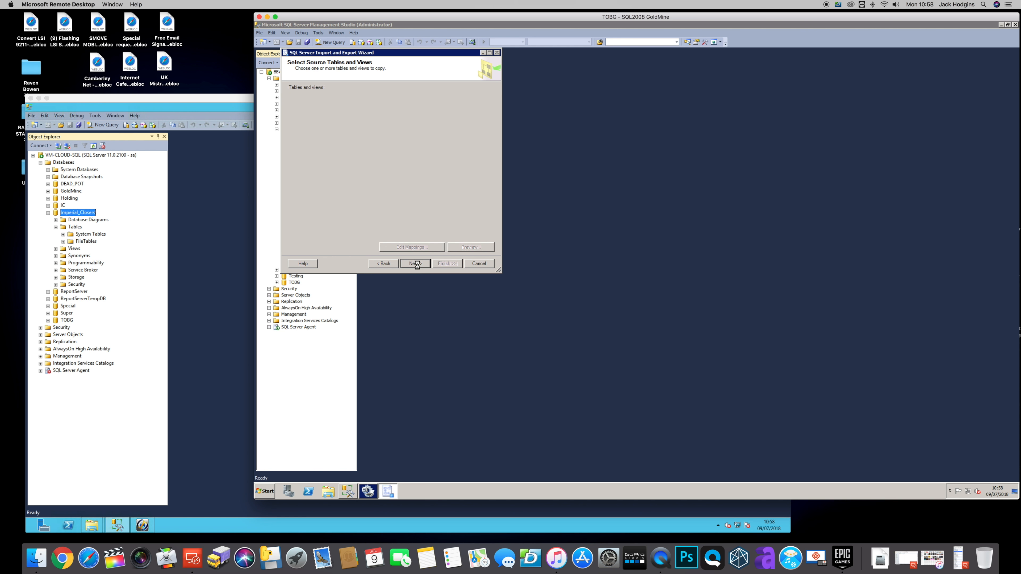
pyautogui.click(292, 95)
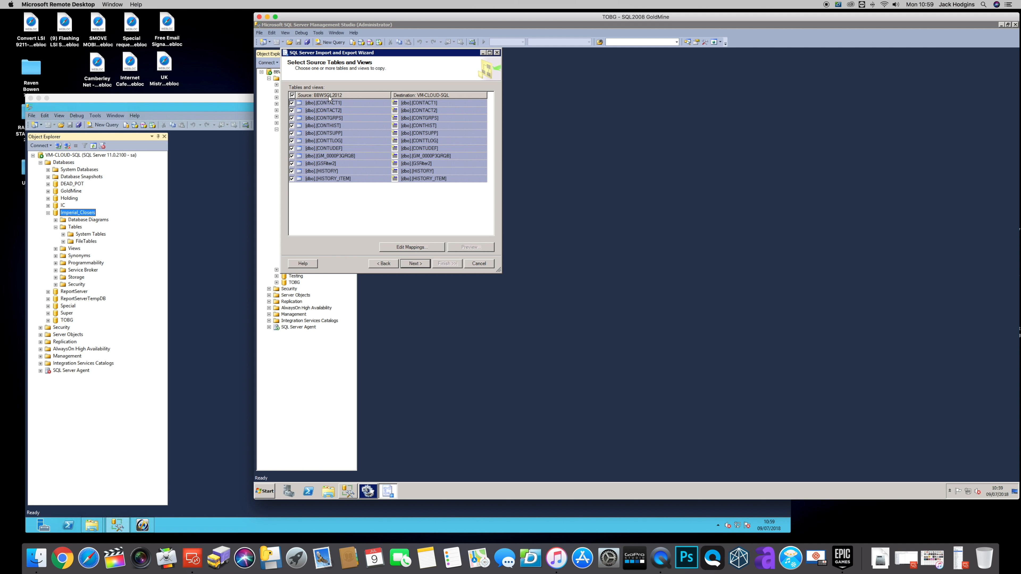
pyautogui.click(169, 98)
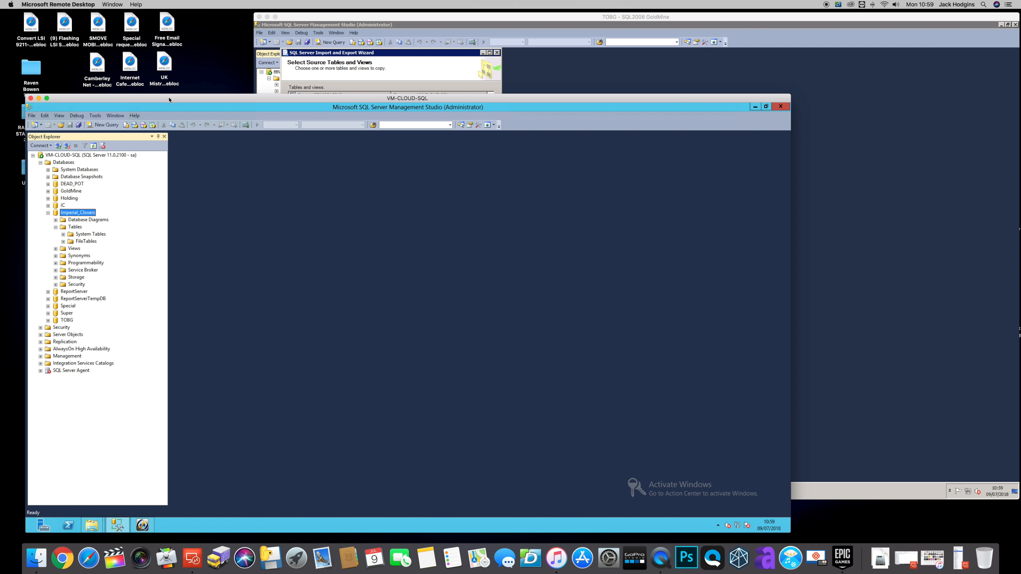
pyautogui.click(419, 18)
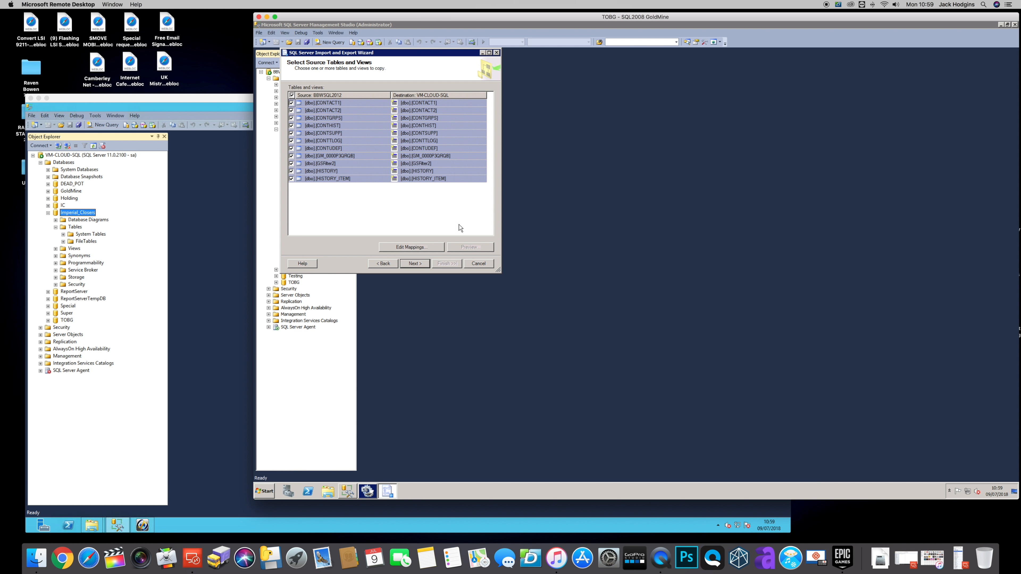
# Keep the package set to run immediately, review the wizard summary and start the export.
pyautogui.click(416, 264)
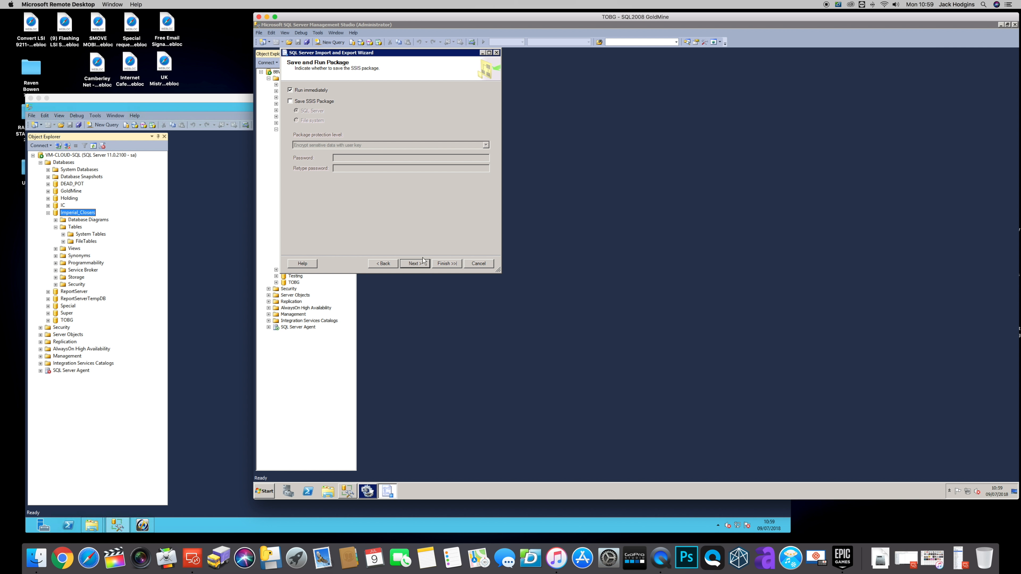
pyautogui.click(414, 264)
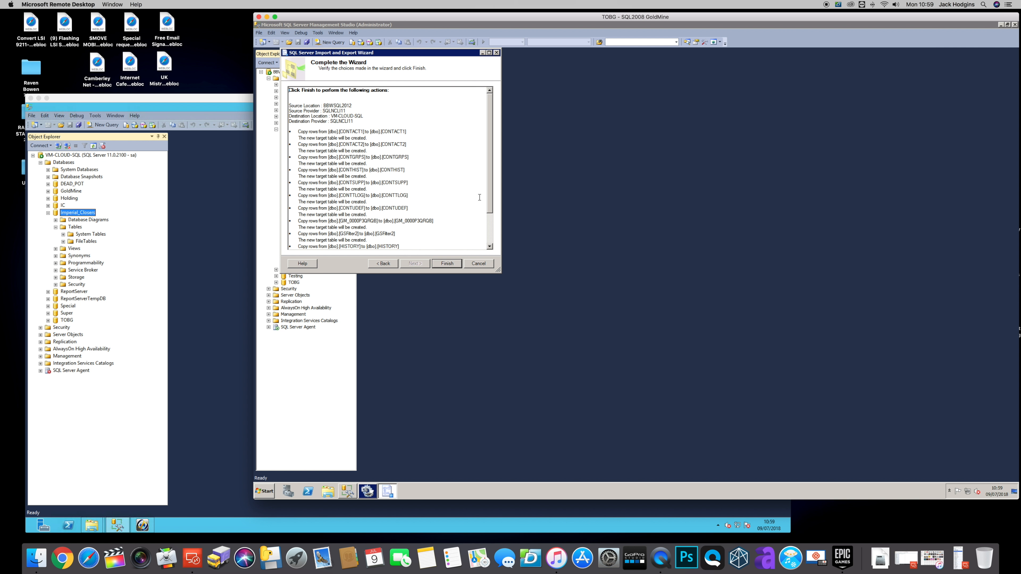
pyautogui.moveTo(489, 196)
pyautogui.mouseDown()
pyautogui.moveTo(489, 230)
pyautogui.moveTo(490, 187)
pyautogui.mouseUp()
pyautogui.click(450, 263)
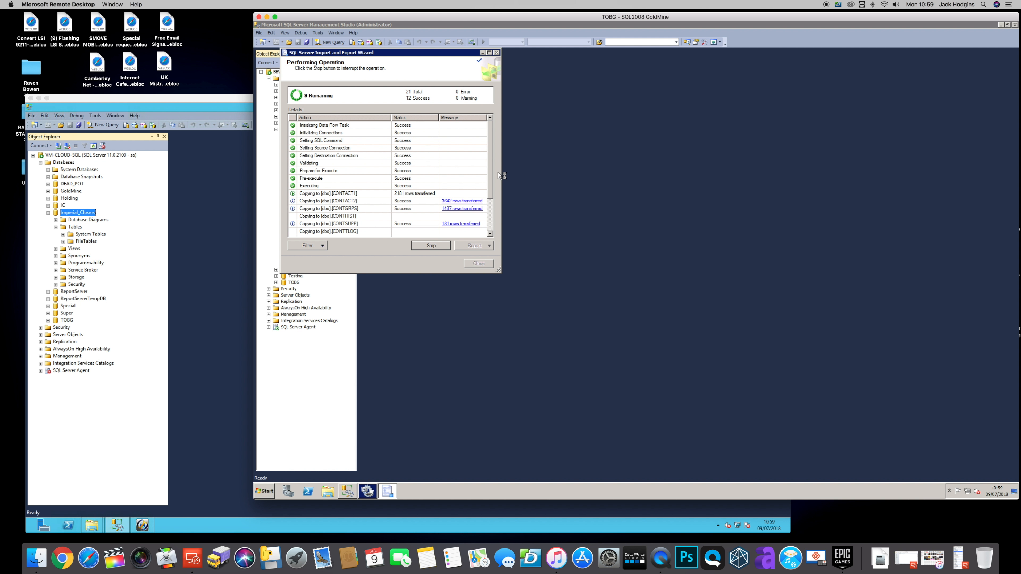
# Review the transfer results for each copied table and close the export wizard.
pyautogui.moveTo(489, 174); pyautogui.dragTo(491, 191)
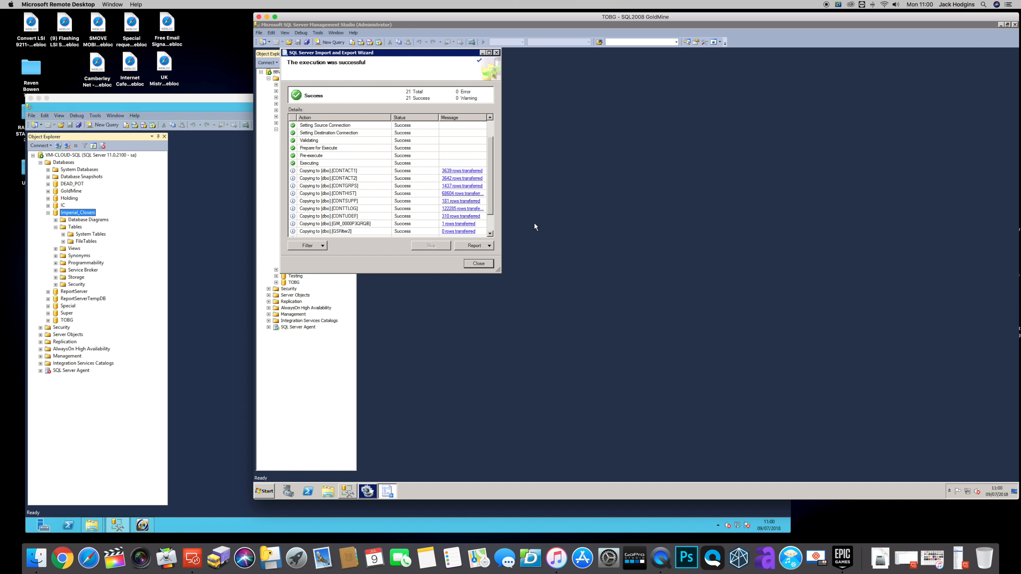
pyautogui.moveTo(490, 165)
pyautogui.mouseDown()
pyautogui.moveTo(488, 192)
pyautogui.moveTo(490, 151)
pyautogui.moveTo(490, 172)
pyautogui.mouseUp()
pyautogui.click(478, 264)
# Refresh the Imperial_Closers database on VM-CLOUD-SQL and expand its Tables folder to check the copied tables.
pyautogui.moveTo(152, 103); pyautogui.dragTo(311, 96)
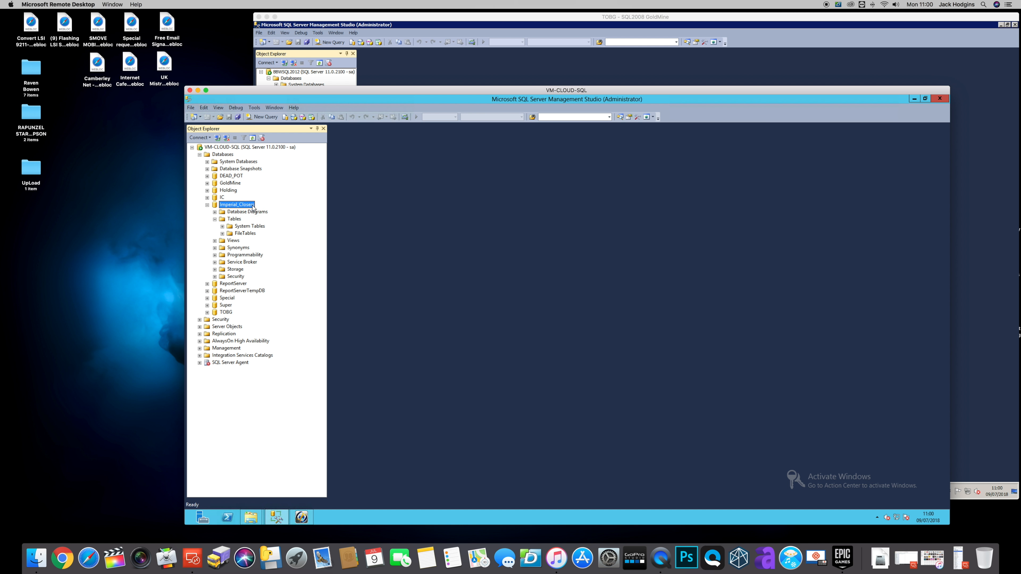
pyautogui.rightClick(253, 205)
pyautogui.click(283, 312)
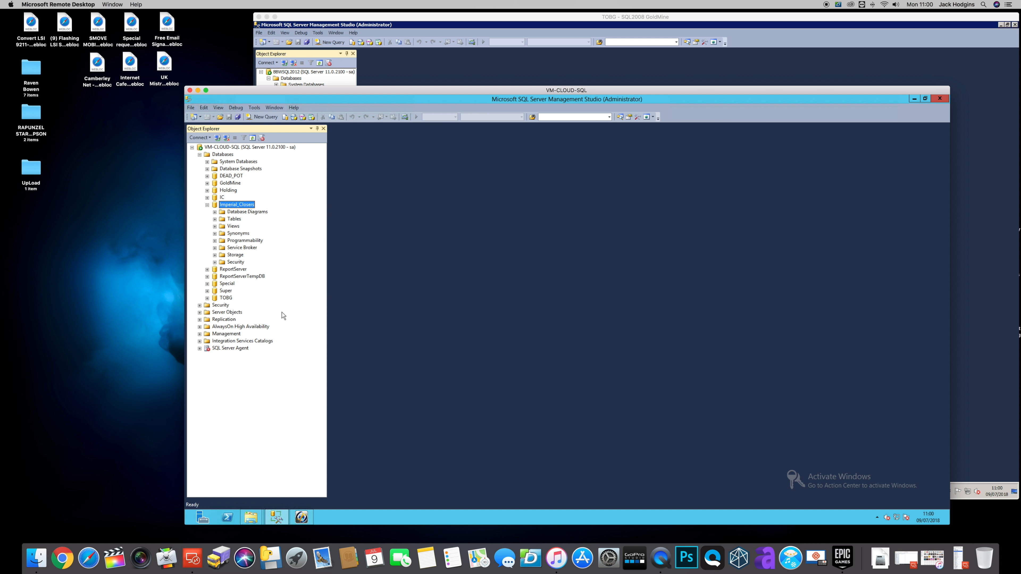
pyautogui.click(215, 219)
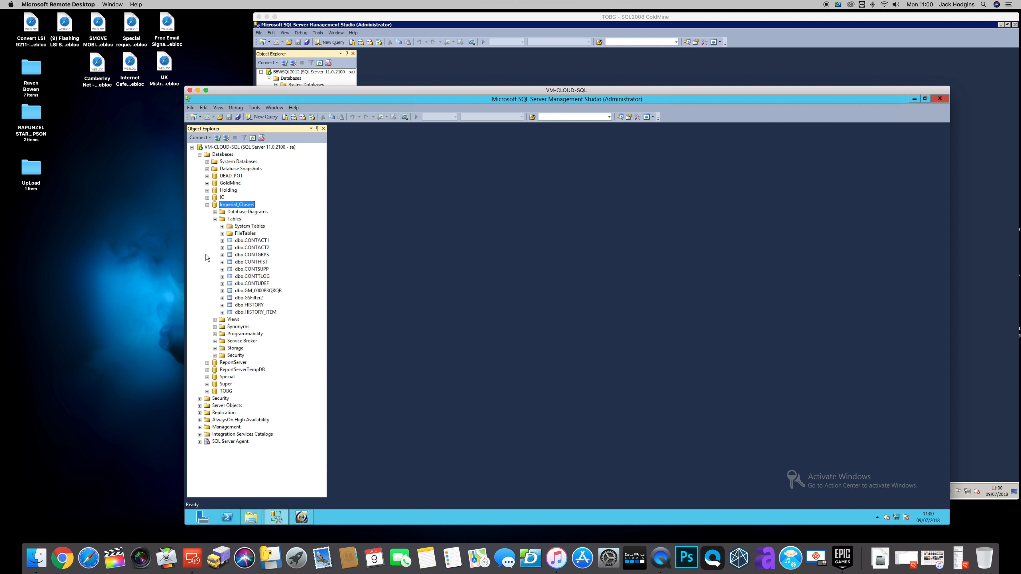
pyautogui.click(251, 241)
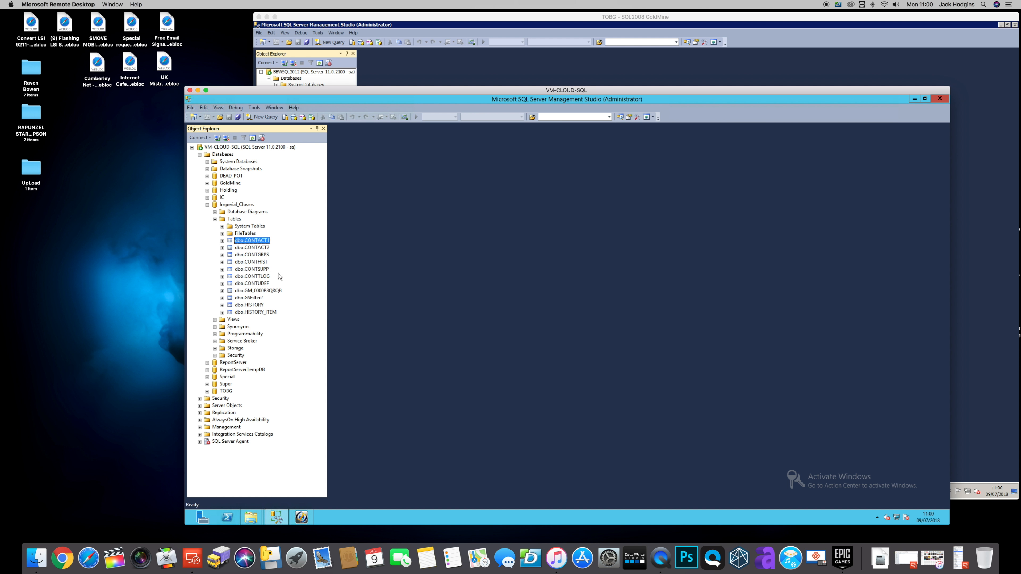
# Collapse the Imperial_Closers database on VM-CLOUD-SQL and switch back to the BBWSQL2012 session.
pyautogui.click(215, 219)
pyautogui.click(207, 205)
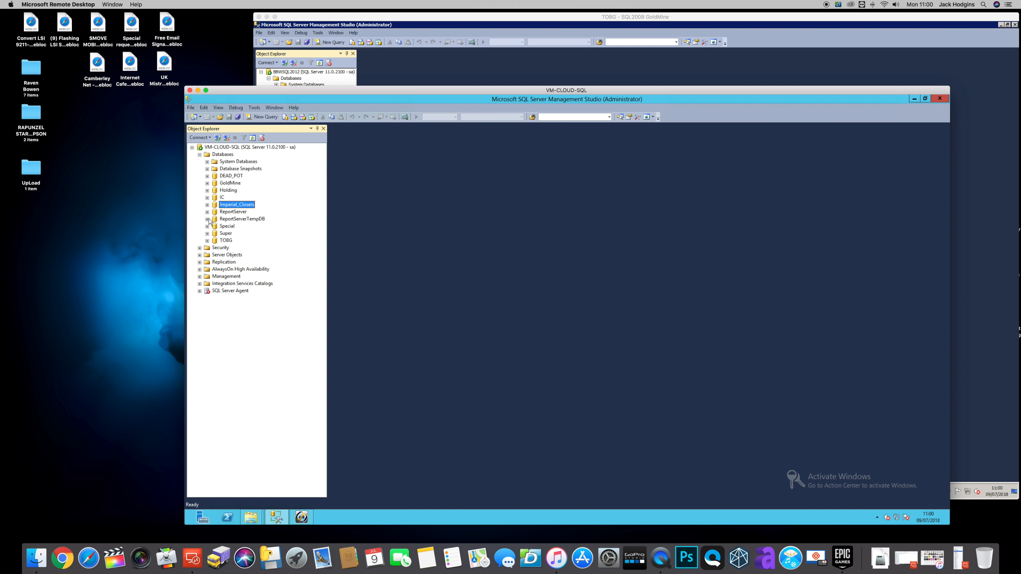
pyautogui.click(226, 227)
pyautogui.moveTo(294, 93); pyautogui.dragTo(140, 102)
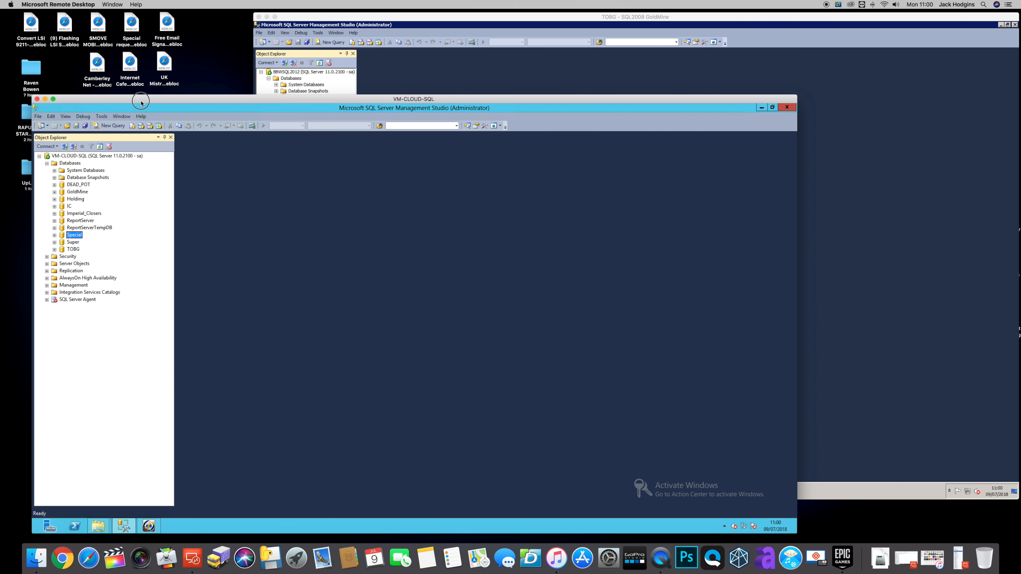
pyautogui.click(437, 21)
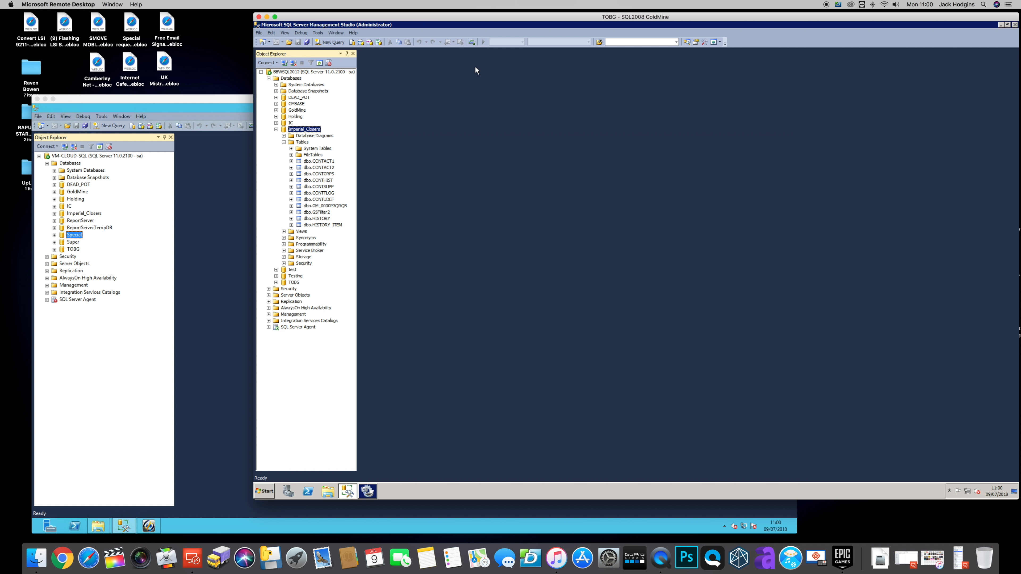